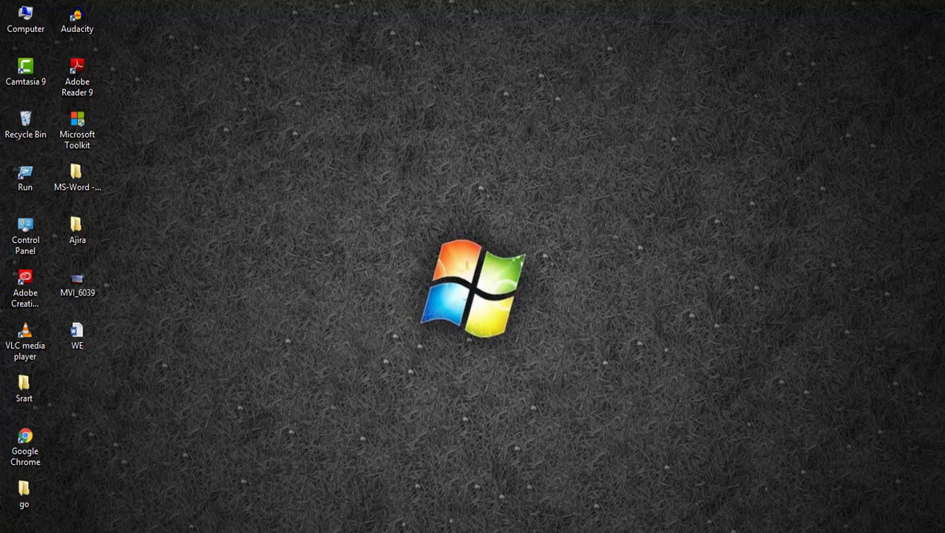
# Step: Switch to the Word document containing the three YouTube channel links
pyautogui.click(238, 531)
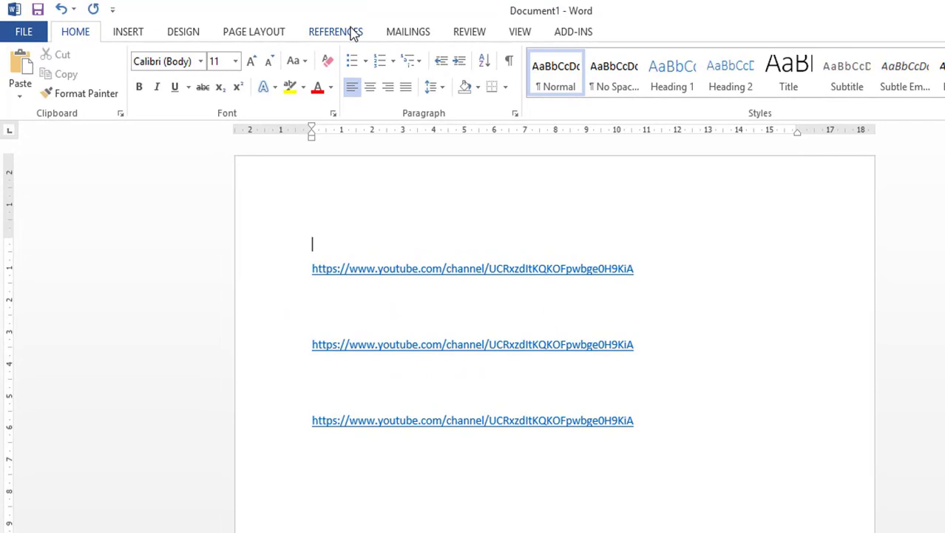
pyautogui.click(354, 32)
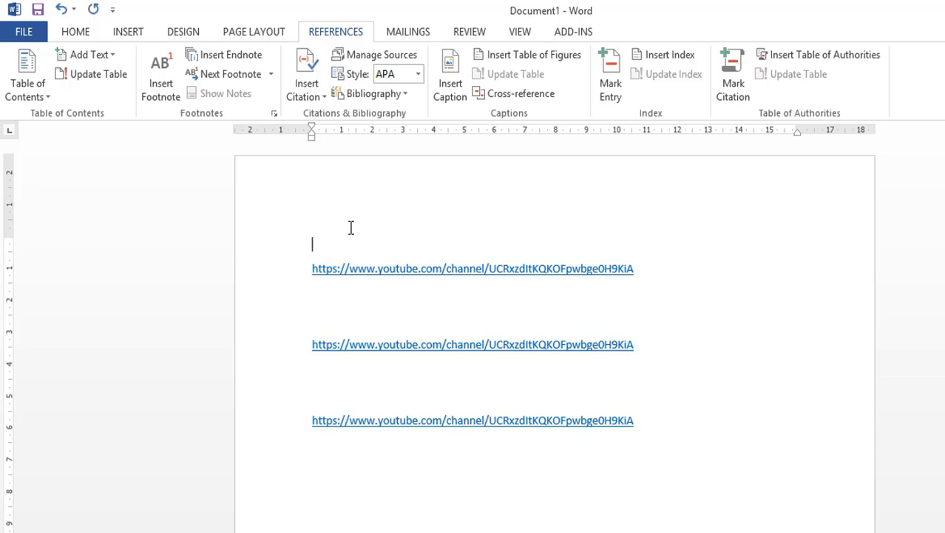
pyautogui.click(311, 268)
pyautogui.click(307, 348)
pyautogui.click(311, 413)
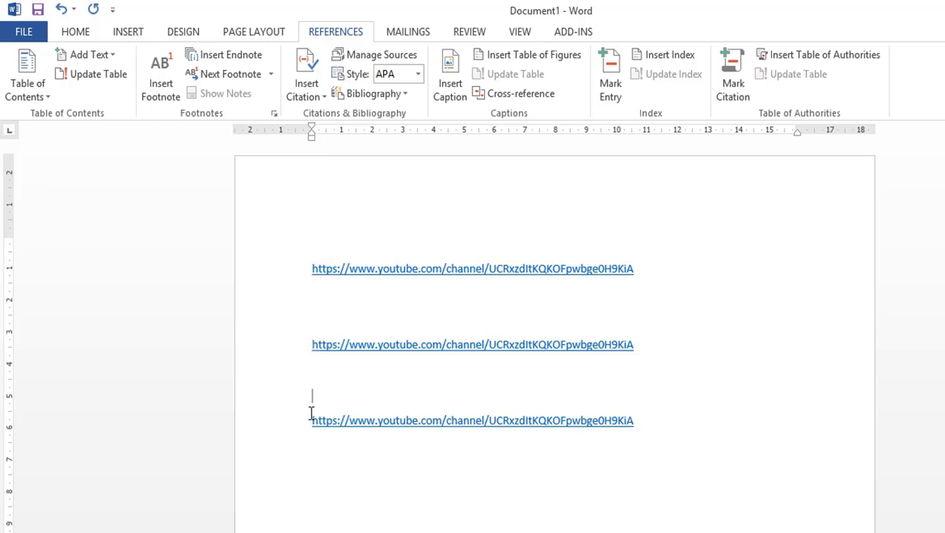
# Step: Create a caption label named Link and insert the Link 1 caption on its own line above the first URL
pyautogui.click(304, 266)
pyautogui.click(453, 72)
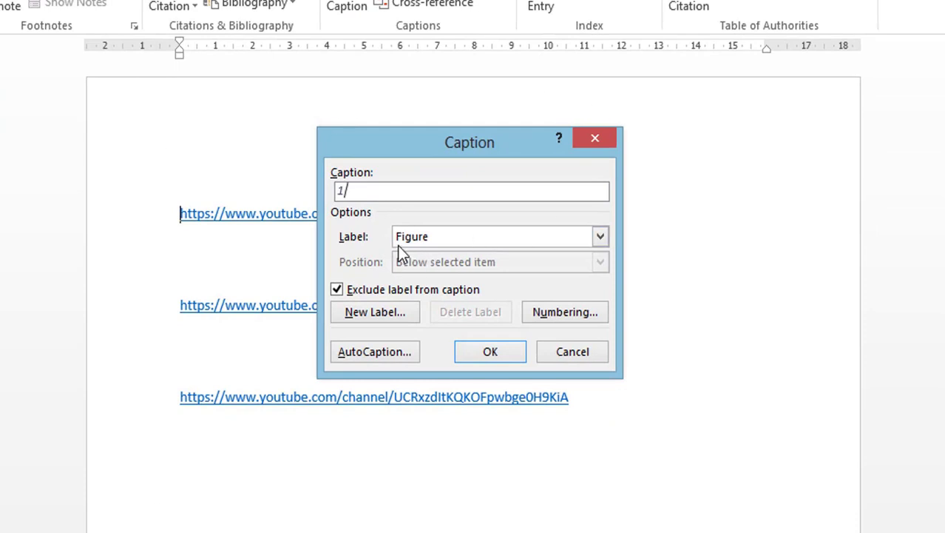
pyautogui.click(370, 318)
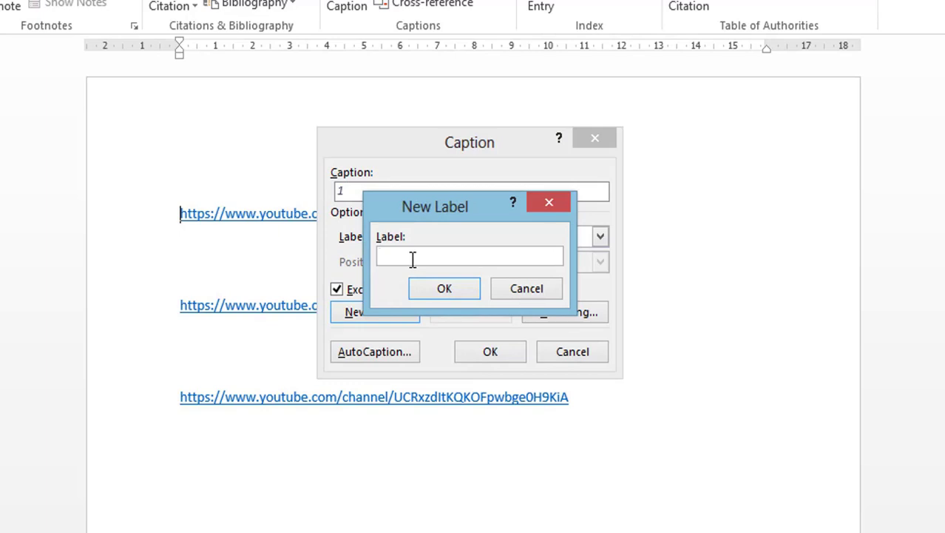
pyautogui.write('Link')
pyautogui.moveTo(408, 258); pyautogui.dragTo(368, 257)
pyautogui.click(406, 258)
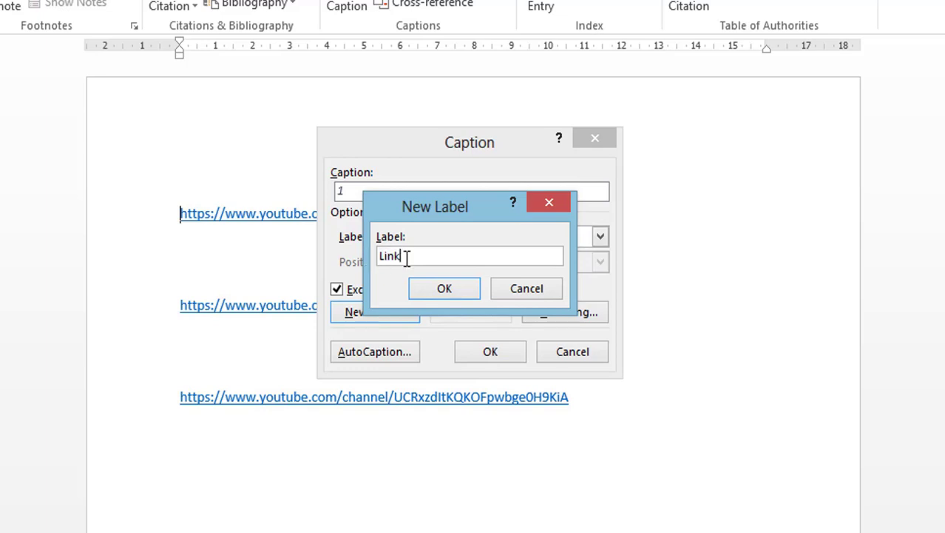
pyautogui.click(460, 291)
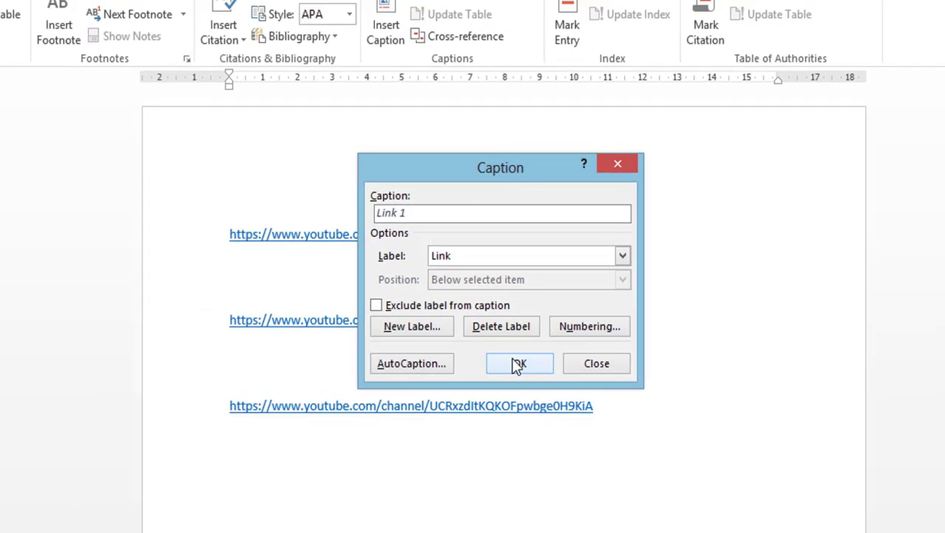
pyautogui.click(520, 364)
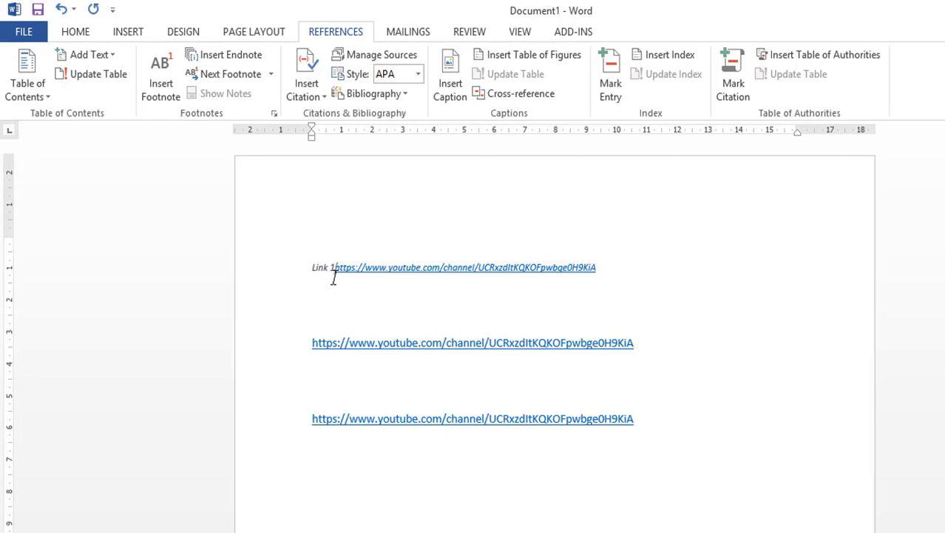
pyautogui.press('Return')
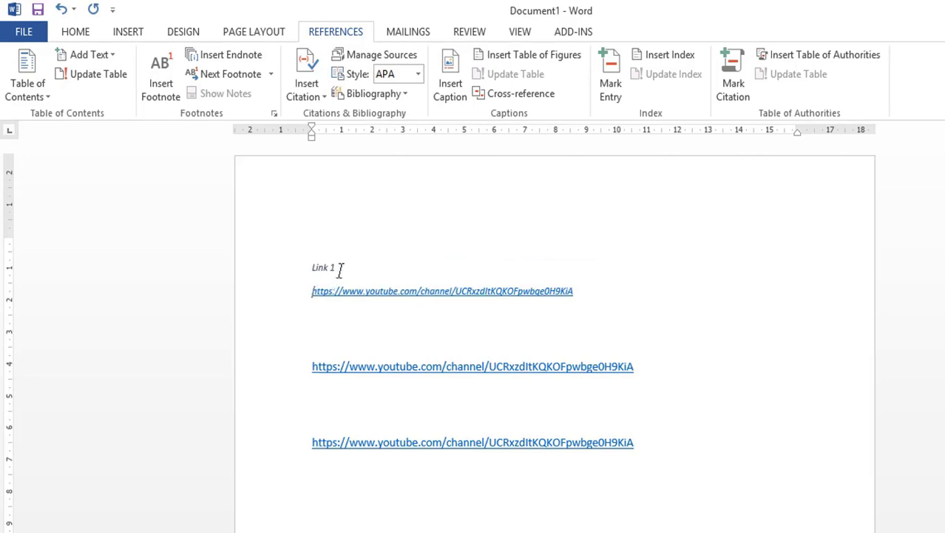
# Step: Remove the italics from the Link 1 caption and its URL and set their font size to 11
pyautogui.moveTo(588, 291); pyautogui.dragTo(312, 271)
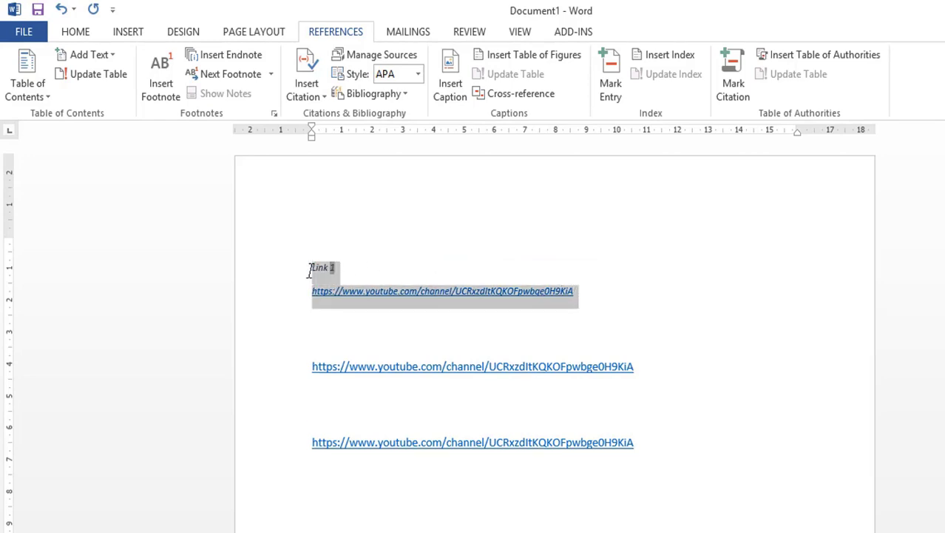
pyautogui.click(75, 33)
pyautogui.click(158, 92)
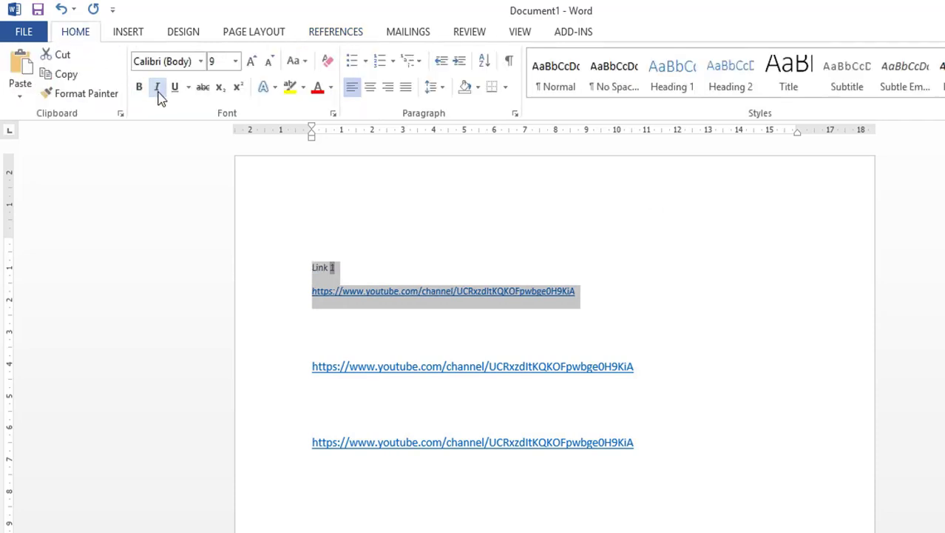
pyautogui.click(252, 61)
pyautogui.click(253, 61)
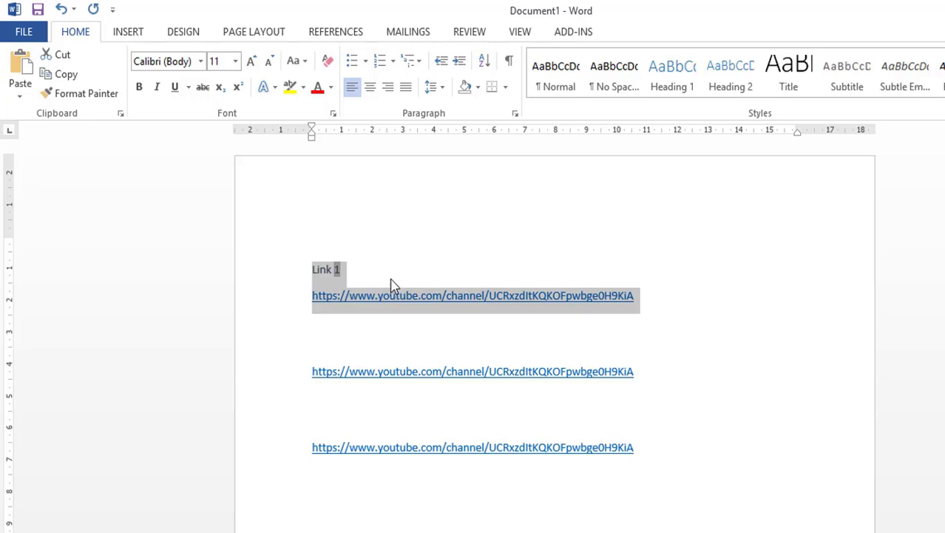
# Step: Insert the Link 2 caption on the line above the second URL
pyautogui.click(339, 368)
pyautogui.click(326, 352)
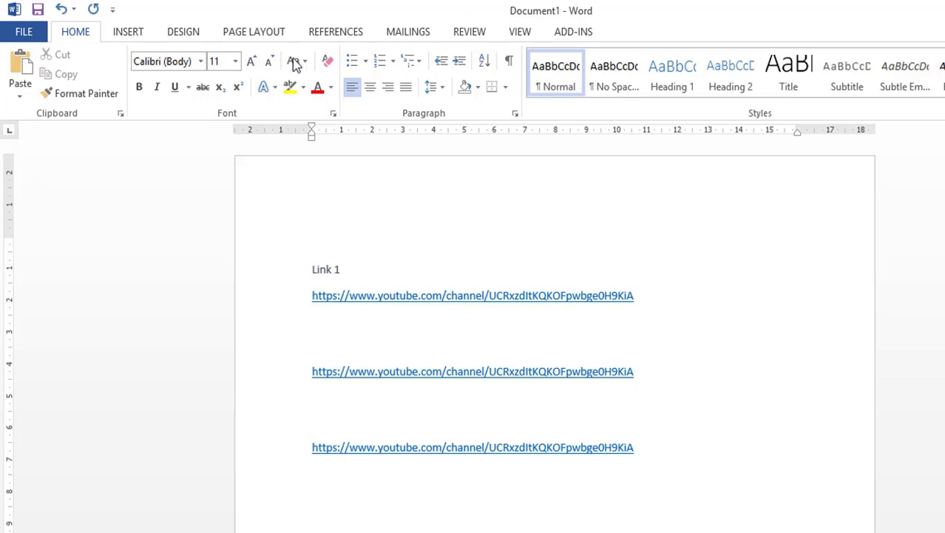
pyautogui.click(327, 35)
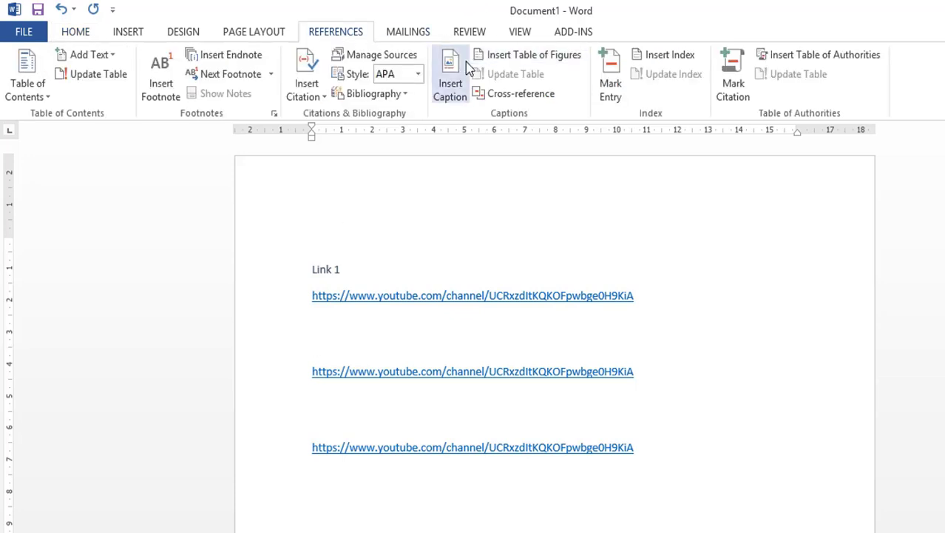
pyautogui.click(450, 74)
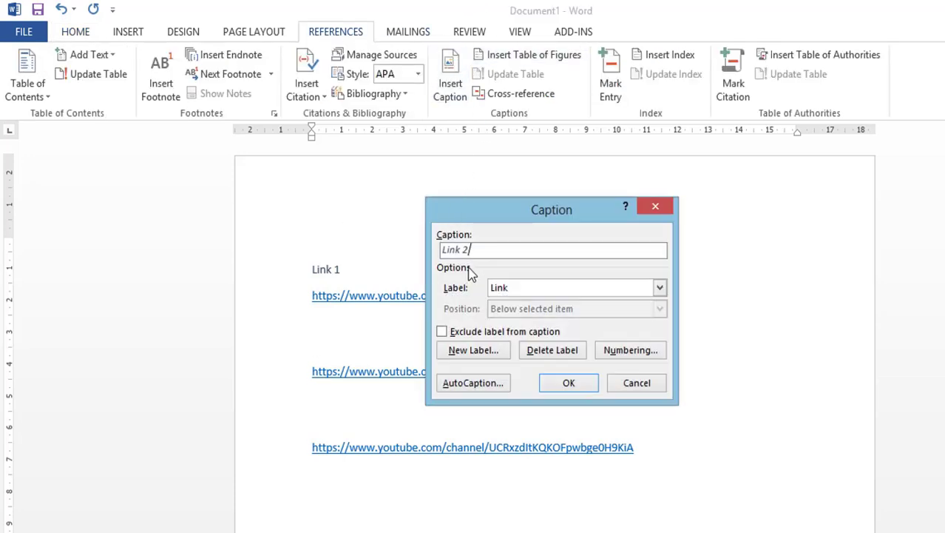
pyautogui.click(565, 384)
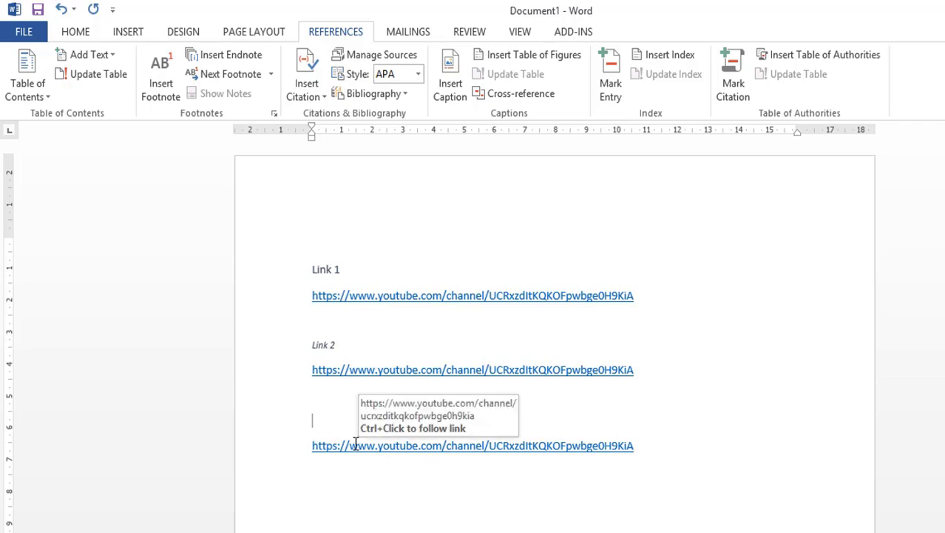
# Step: Insert the Link 3 caption on the line above the third URL
pyautogui.click(308, 77)
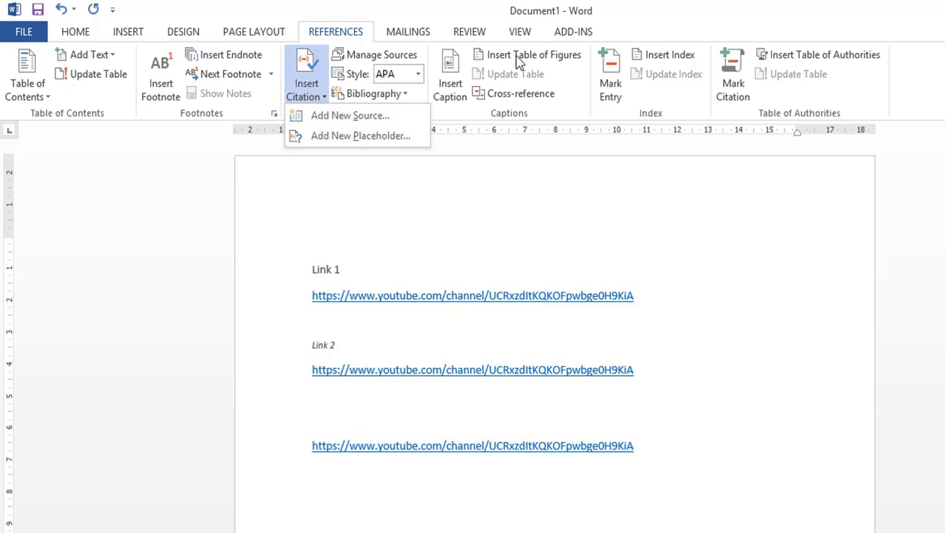
pyautogui.click(450, 74)
pyautogui.click(450, 74)
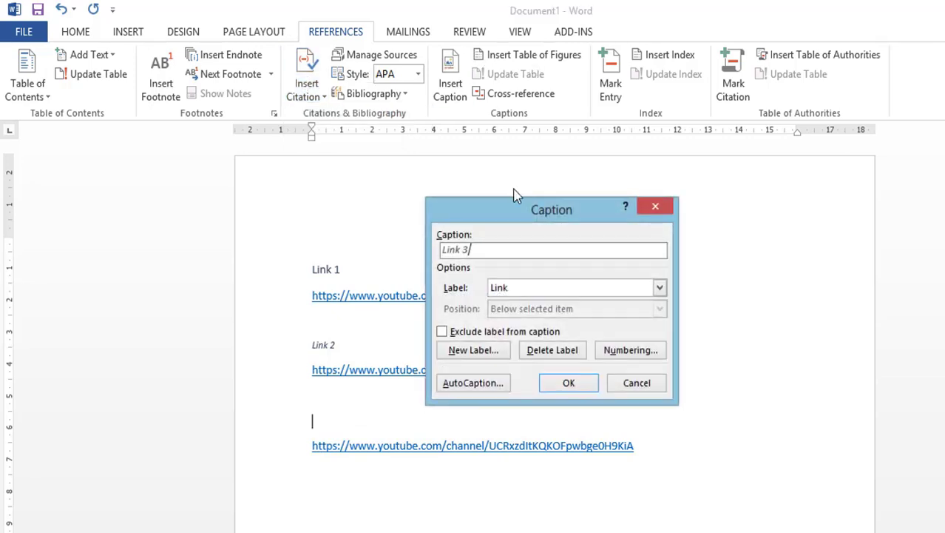
pyautogui.click(575, 384)
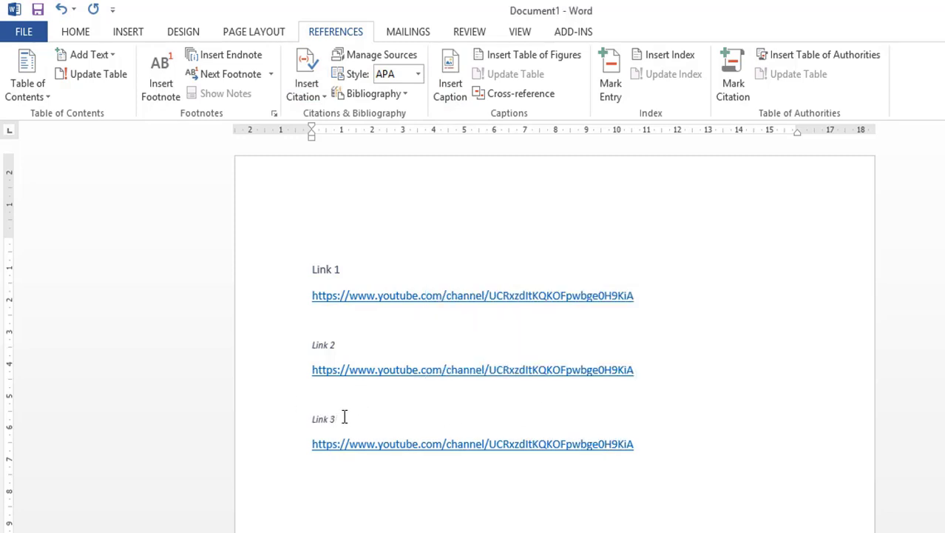
# Step: Remove the italics from the Link 3 caption and set its font size to 12
pyautogui.moveTo(337, 420); pyautogui.dragTo(312, 418)
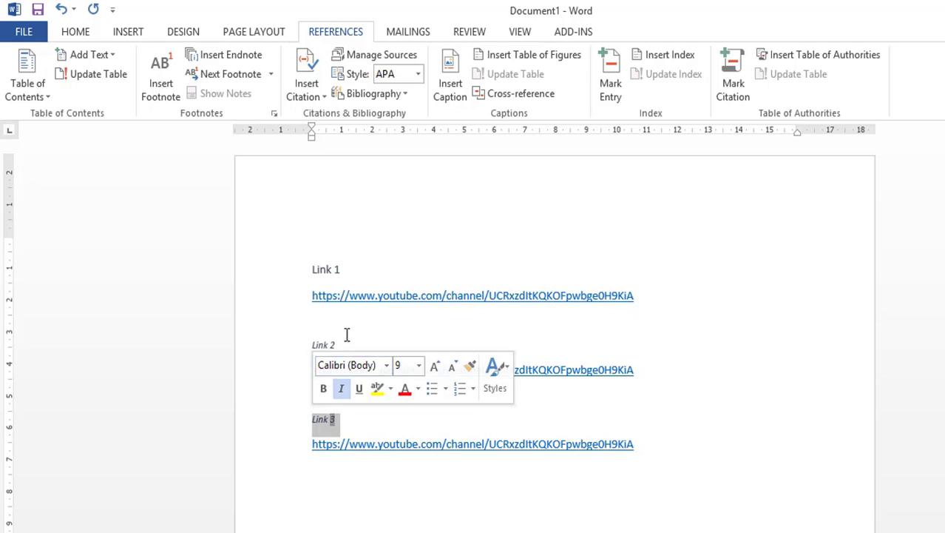
pyautogui.click(343, 390)
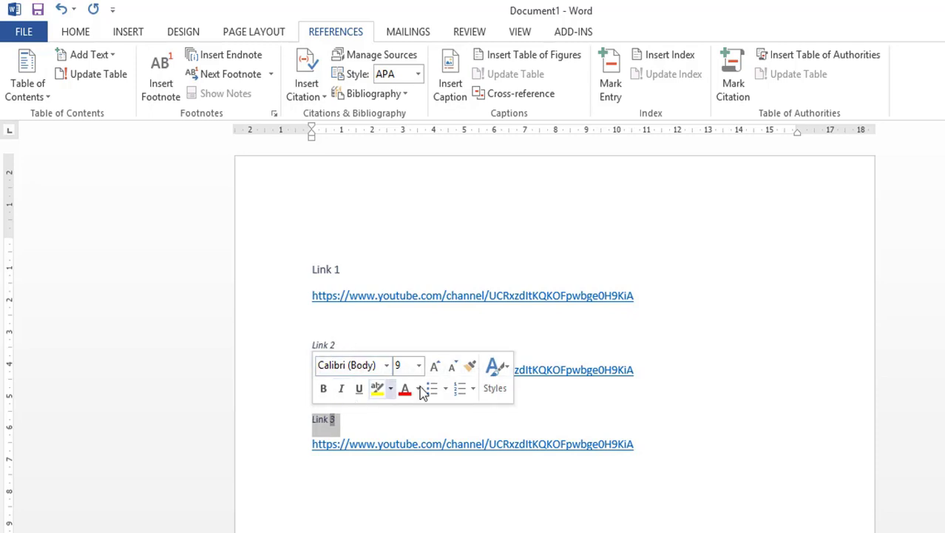
pyautogui.click(435, 367)
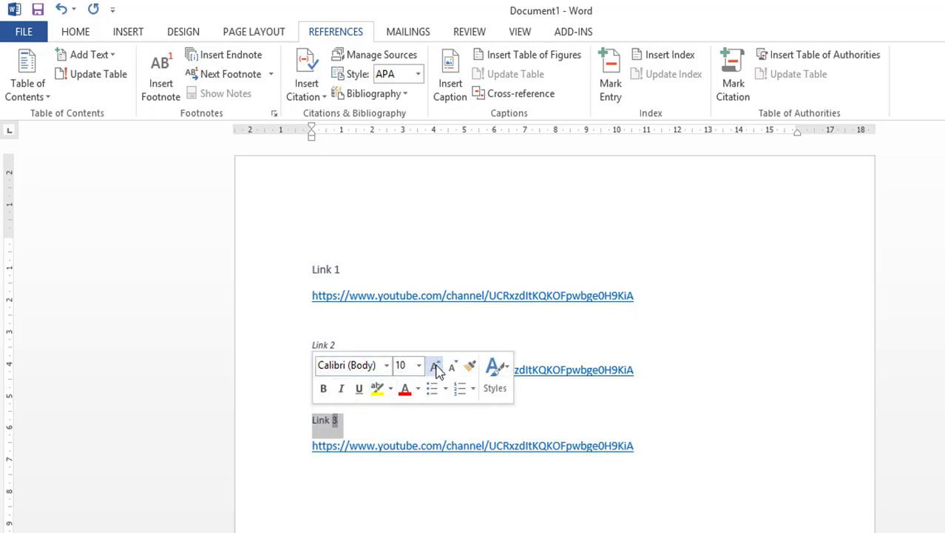
pyautogui.click(435, 367)
pyautogui.click(436, 366)
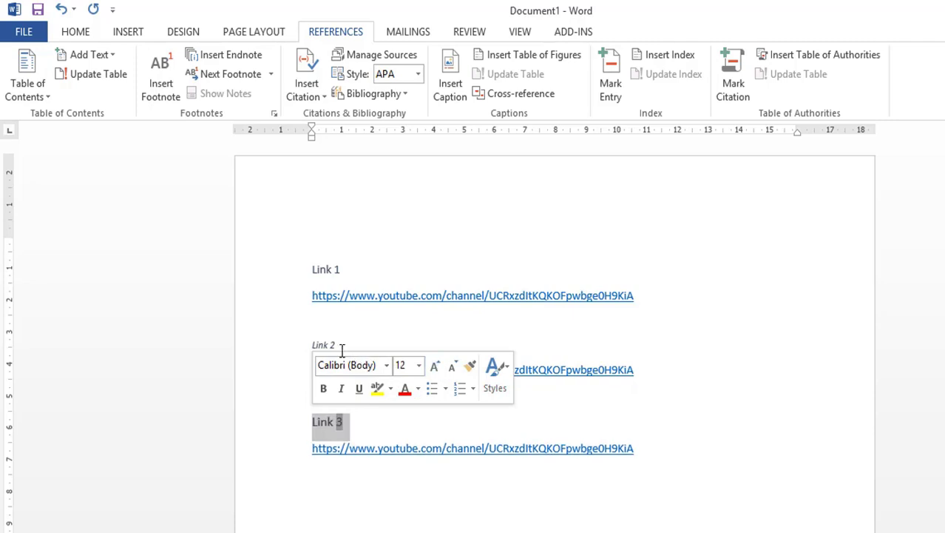
# Step: Remove the italics from the Link 2 caption and set its font size to 11
pyautogui.moveTo(341, 348); pyautogui.dragTo(306, 350)
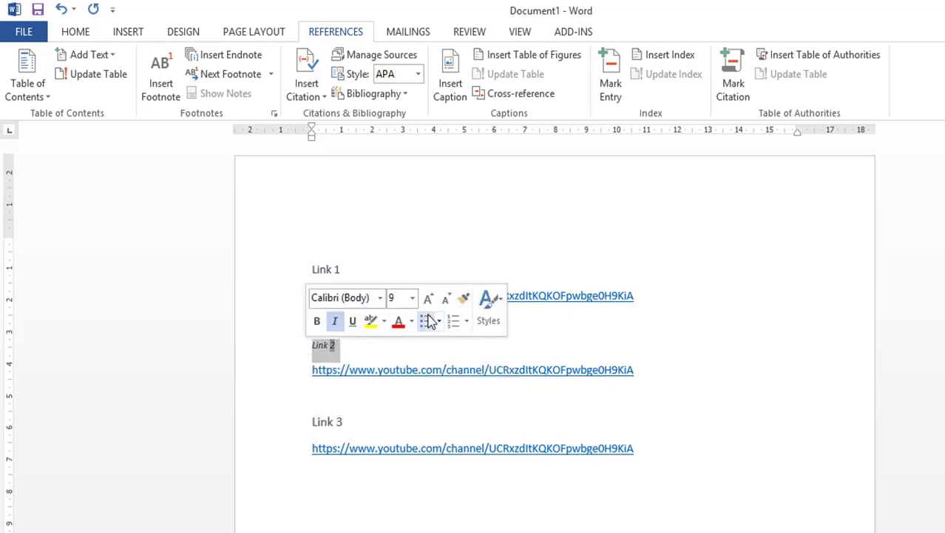
pyautogui.click(334, 320)
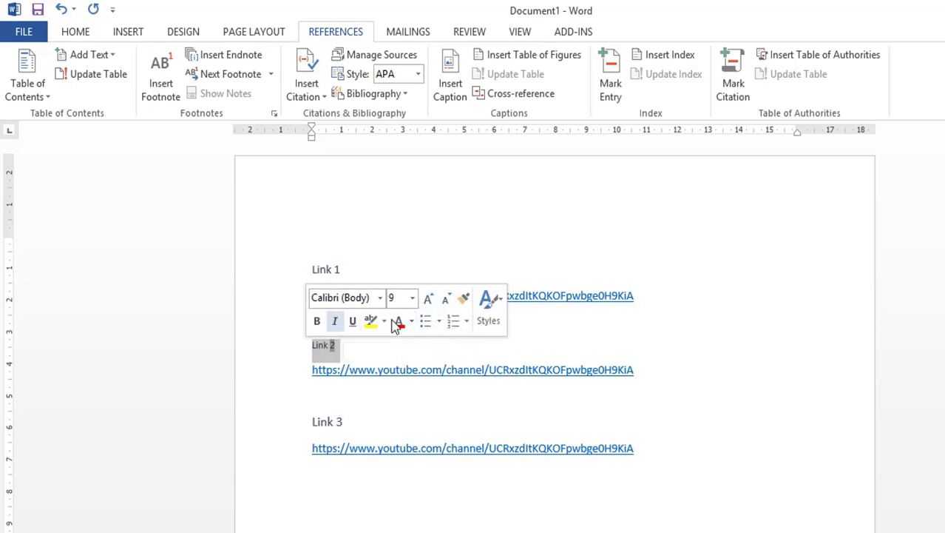
pyautogui.click(428, 301)
pyautogui.click(427, 300)
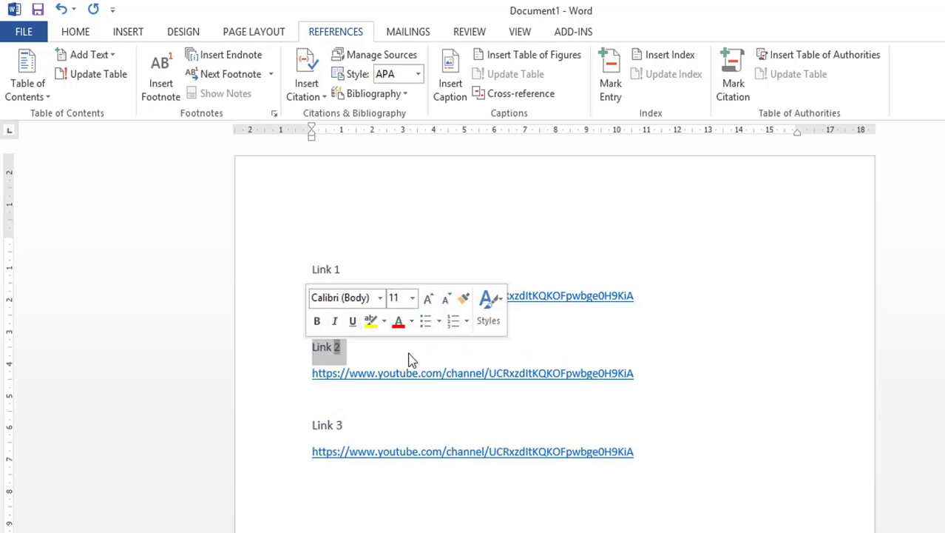
pyautogui.click(390, 349)
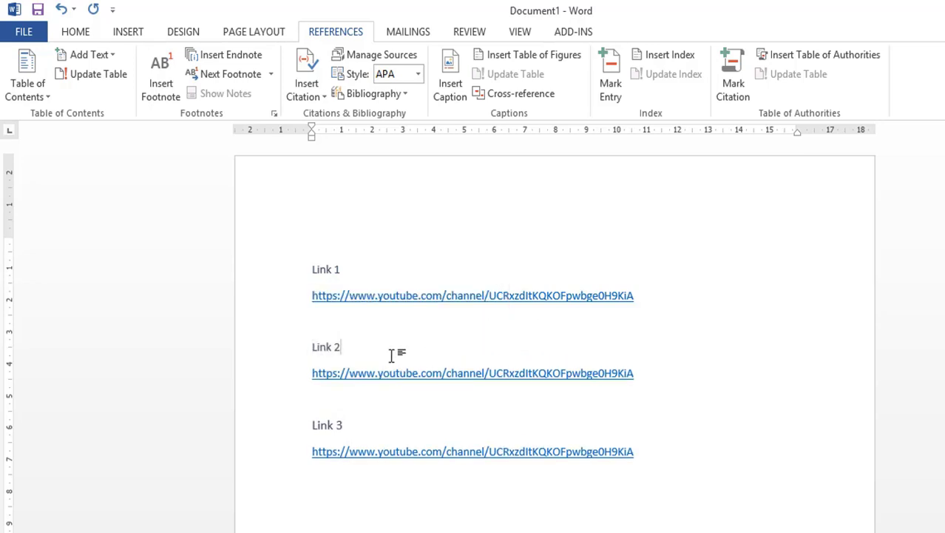
# Step: Add an empty line before the Link 1 caption and insert a table of figures for the Link caption label above it
pyautogui.click(308, 269)
pyautogui.press('Return')
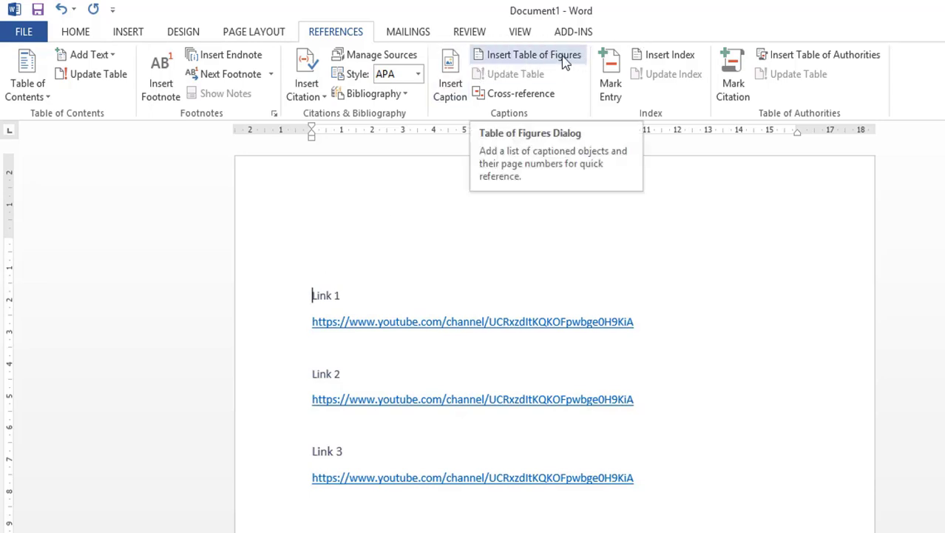
pyautogui.click(536, 57)
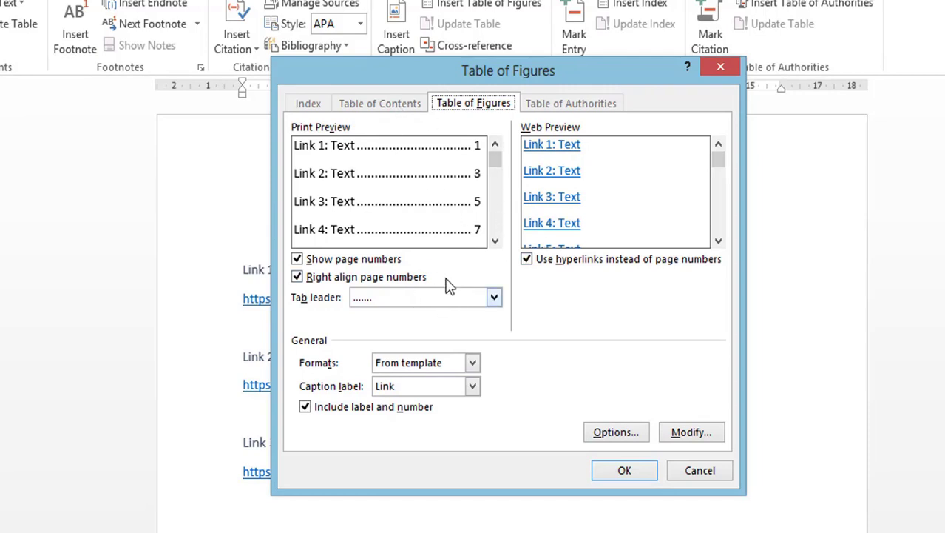
pyautogui.click(494, 241)
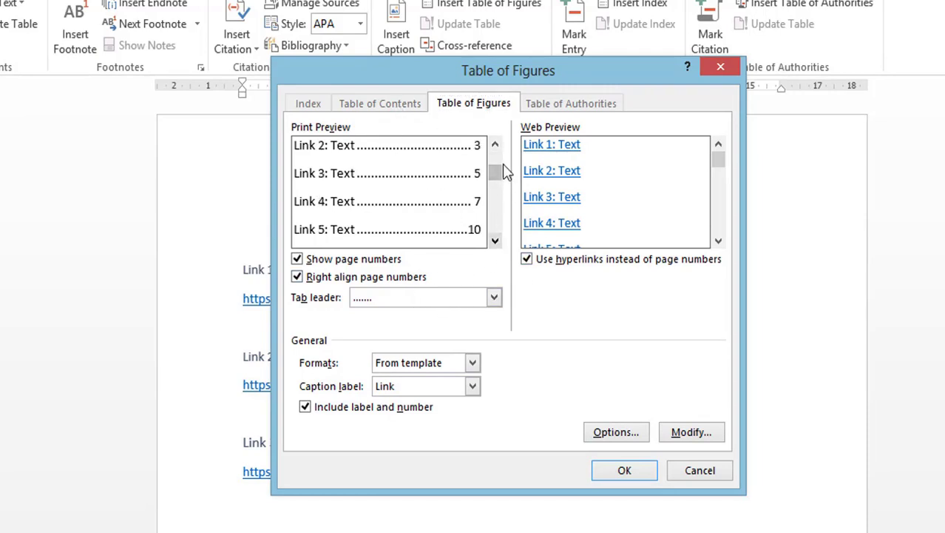
pyautogui.moveTo(497, 170); pyautogui.dragTo(497, 158)
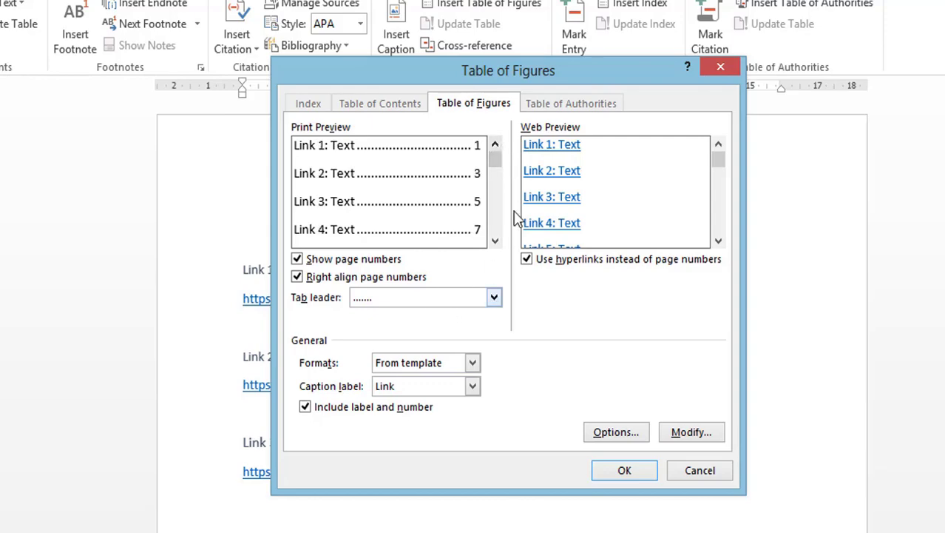
pyautogui.click(624, 470)
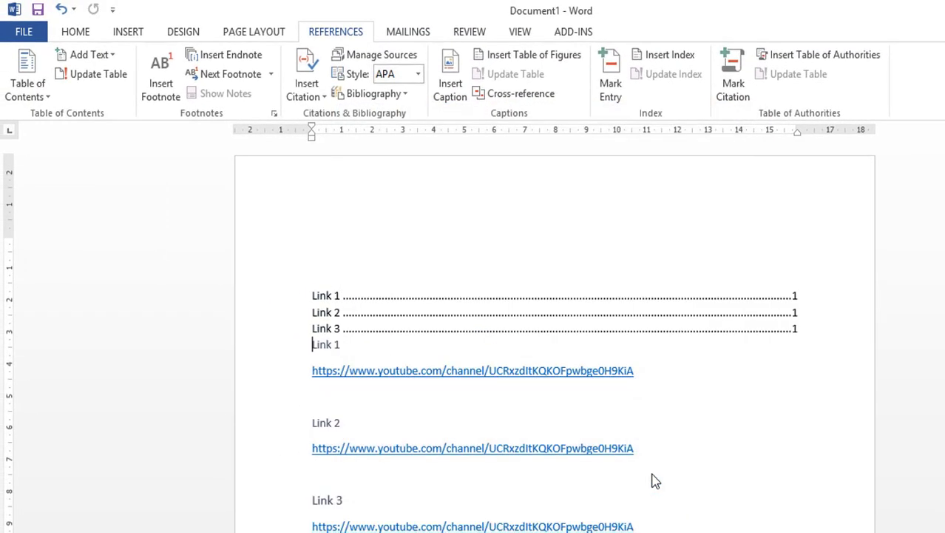
# Step: Add a blank line between the table of figures and the Link 1 caption
pyautogui.click(811, 335)
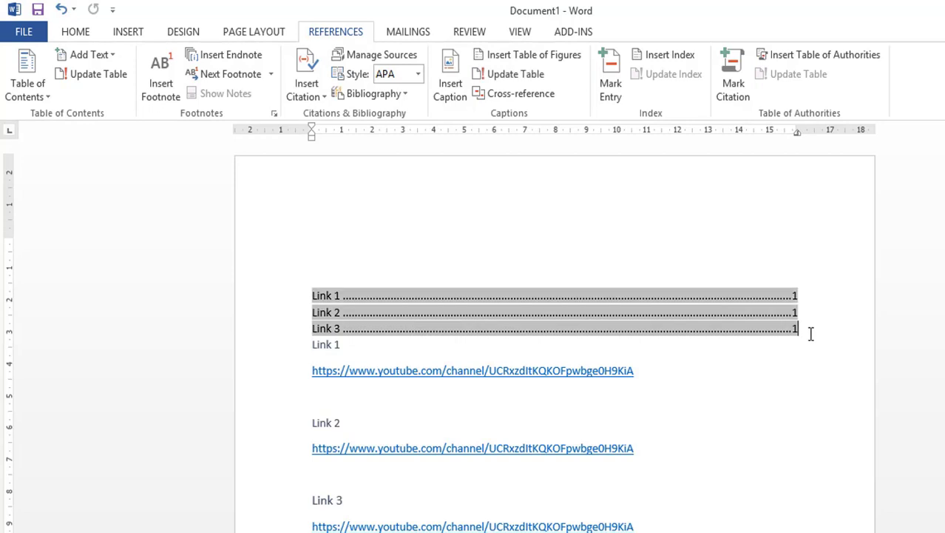
pyautogui.click(312, 345)
pyautogui.press('Return')
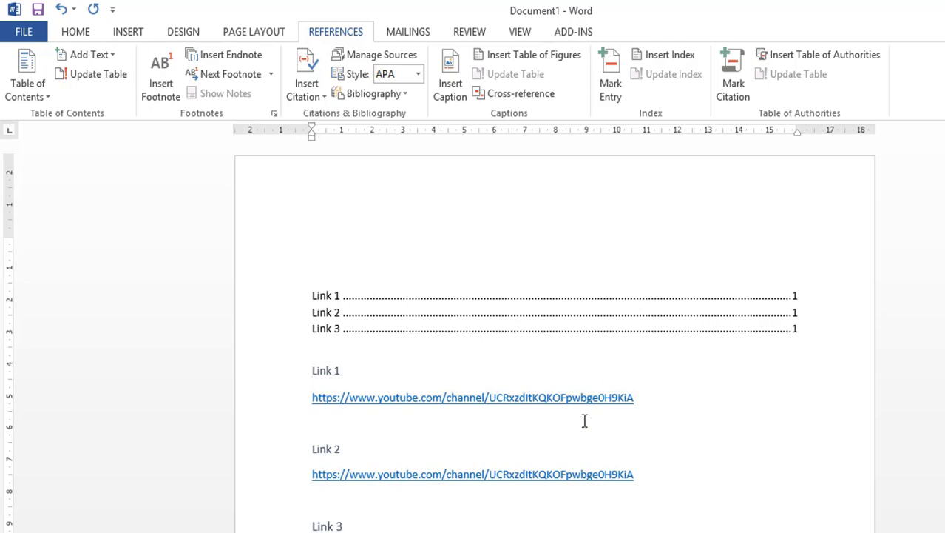
pyautogui.scroll(-2, 588, 418)
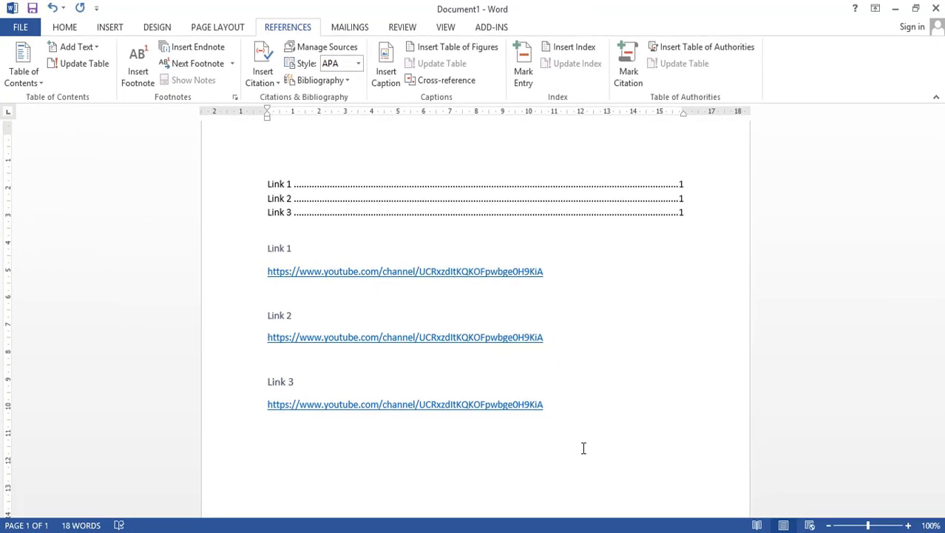
pyautogui.click(629, 195)
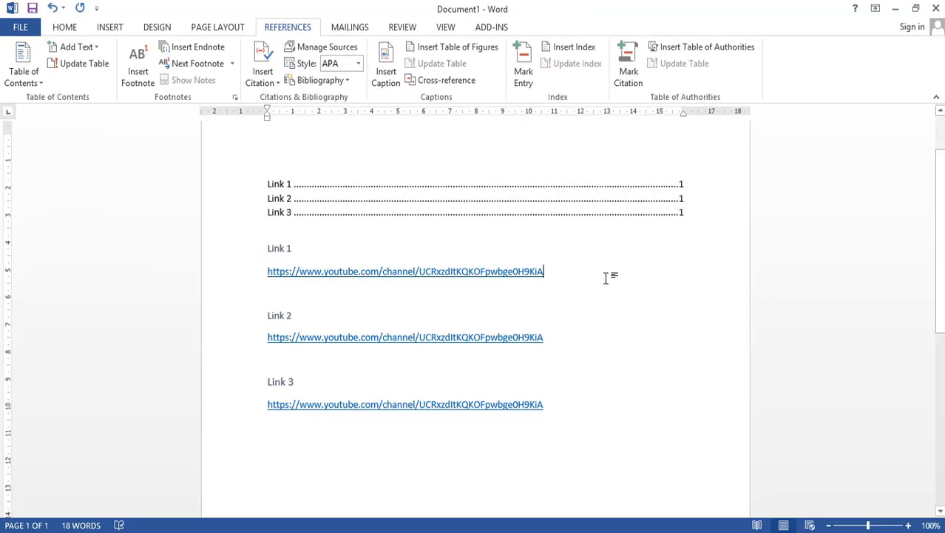